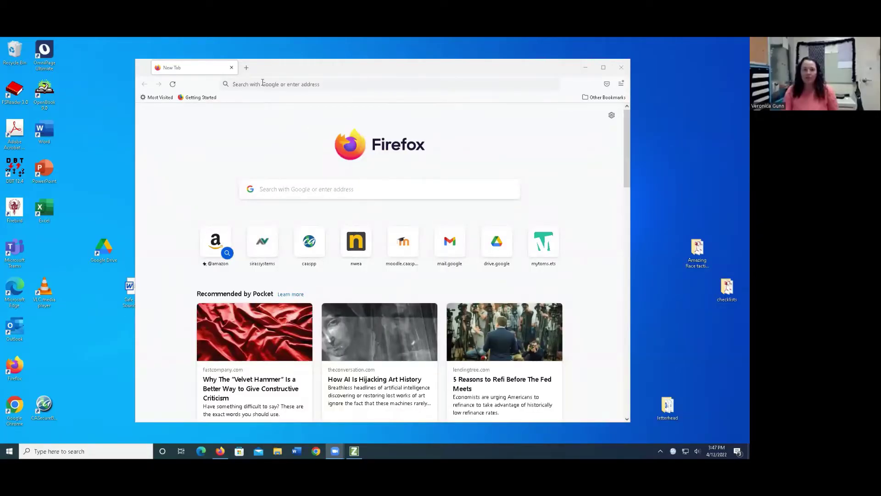
Load the caaspp.org home page in Firefox by entering 'caaspp' in the address bar.
left_click_drag(274, 74, 273, 87)
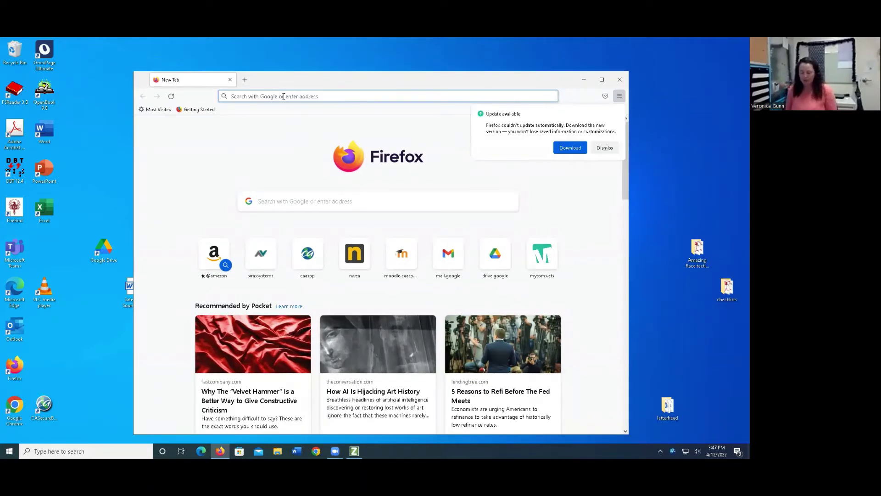
type("caaspp.org/")
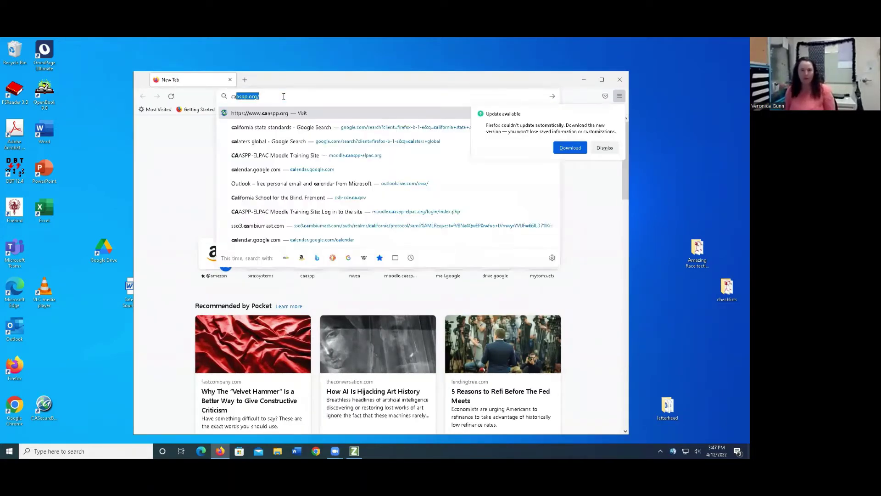
key("Return")
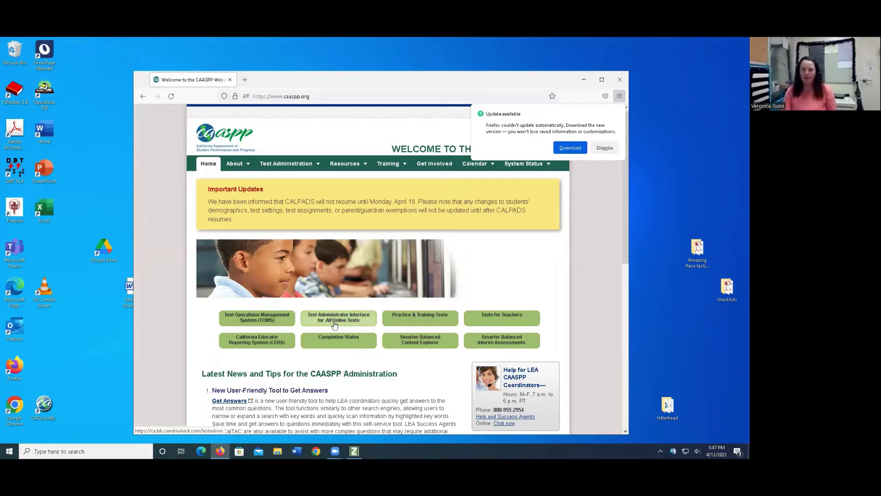
Open the Test Administrator and Test Examiner Practice and Training Site from Practice & Training Tests.
left_click(411, 323)
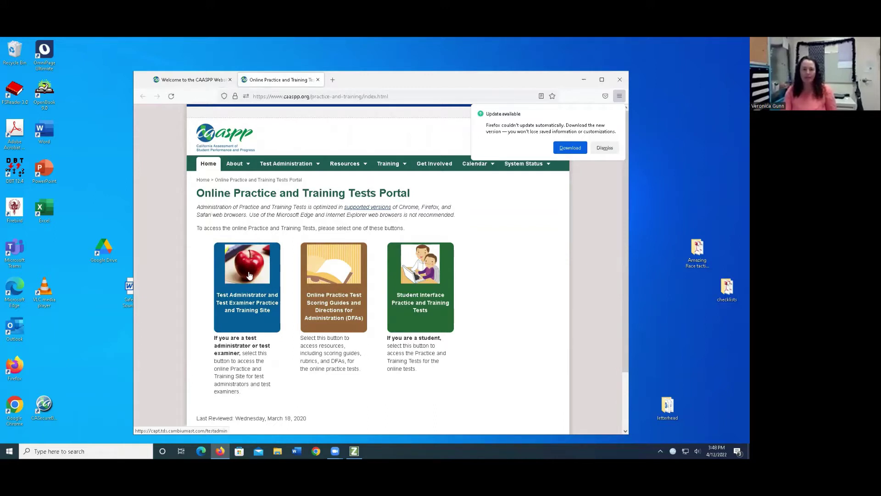
left_click(249, 274)
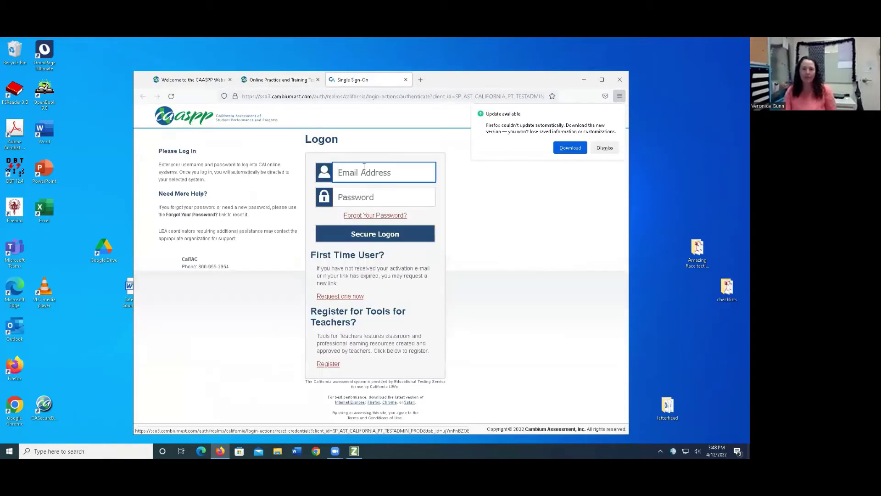
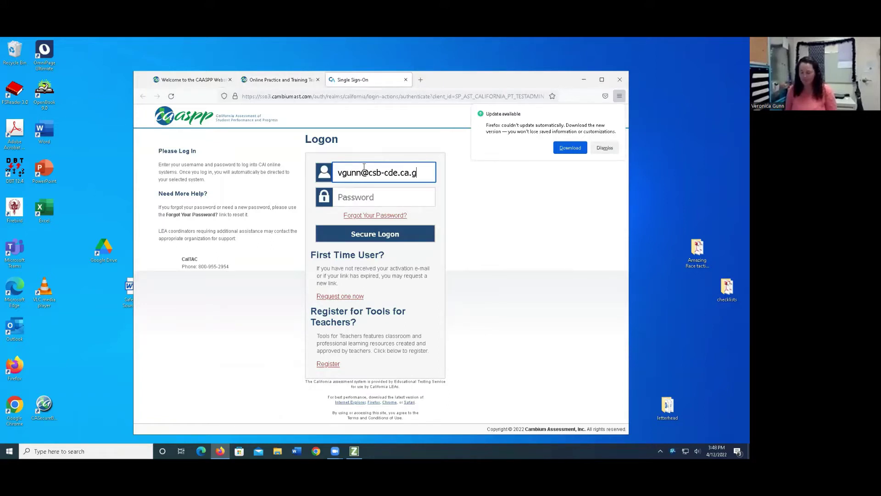
Log on to the Secure Logon form with the account e-mail address and password.
key("Tab")
type("********")
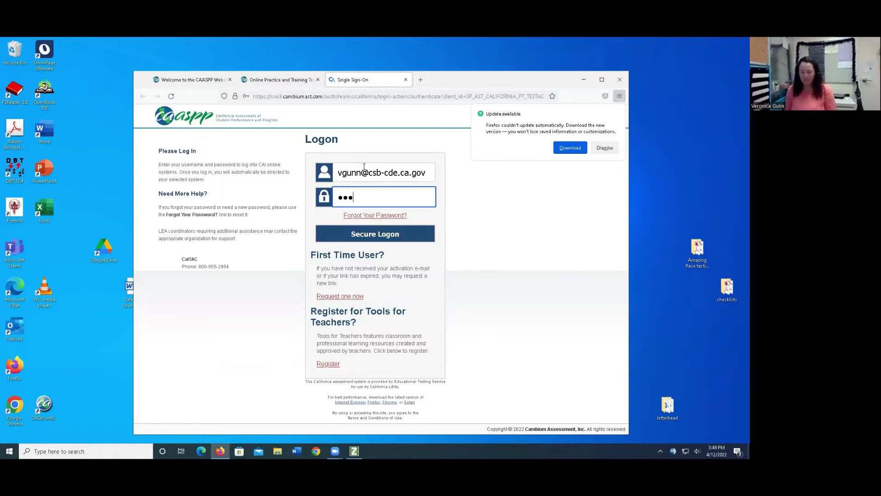
type("***")
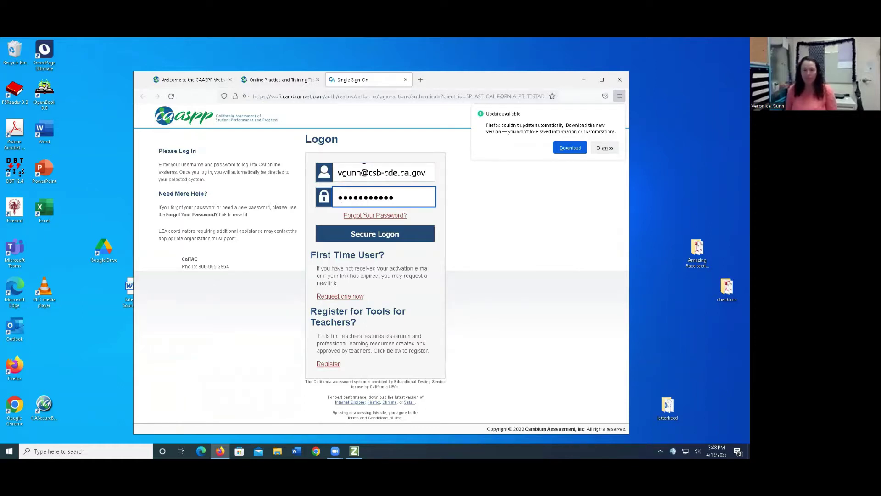
key("Return")
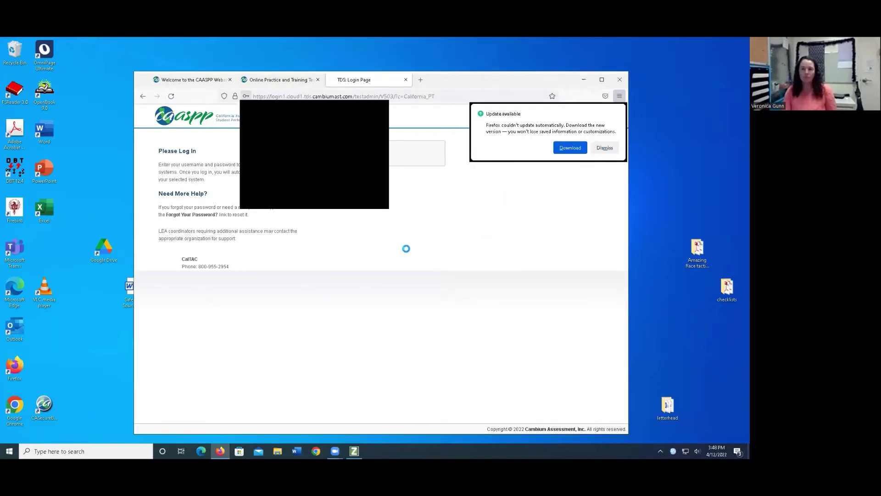
Dismiss the update notice and start a new session for California School for the Blind.
left_click(605, 148)
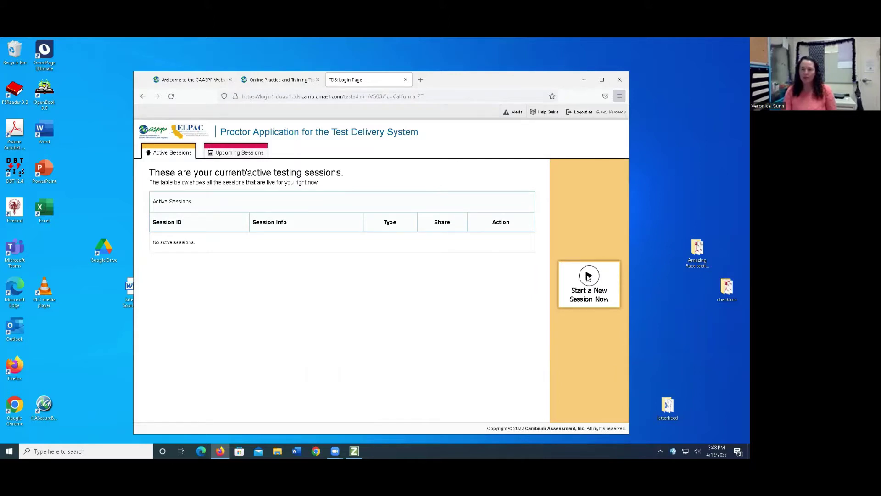
left_click(588, 275)
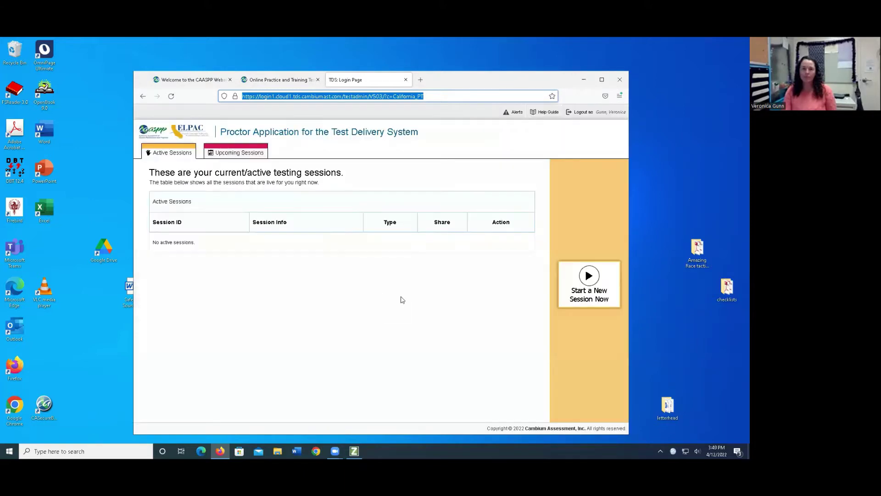
left_click(592, 280)
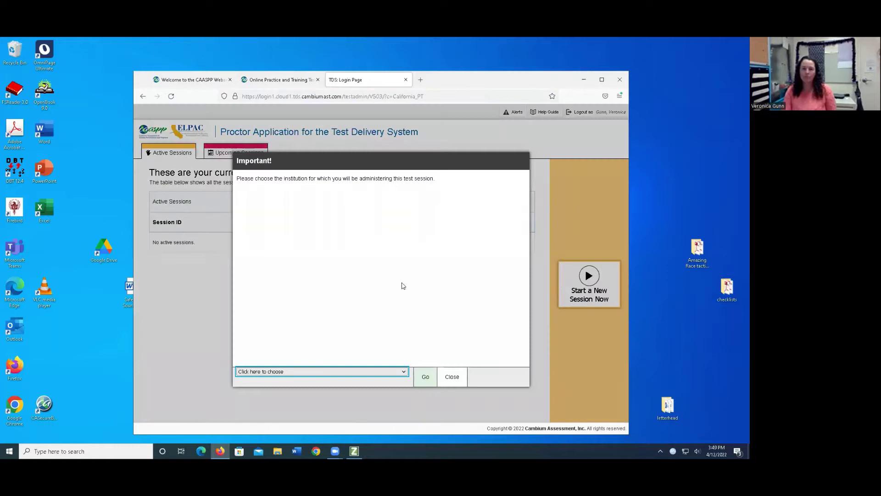
left_click(406, 374)
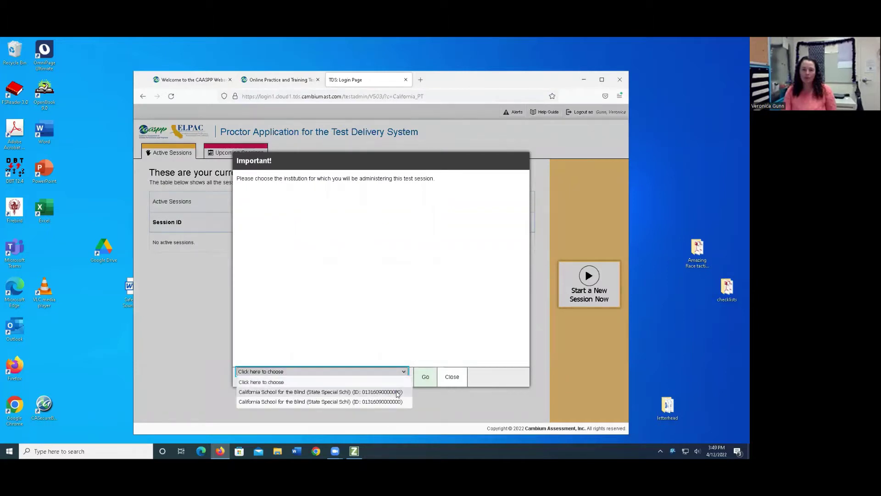
left_click(397, 390)
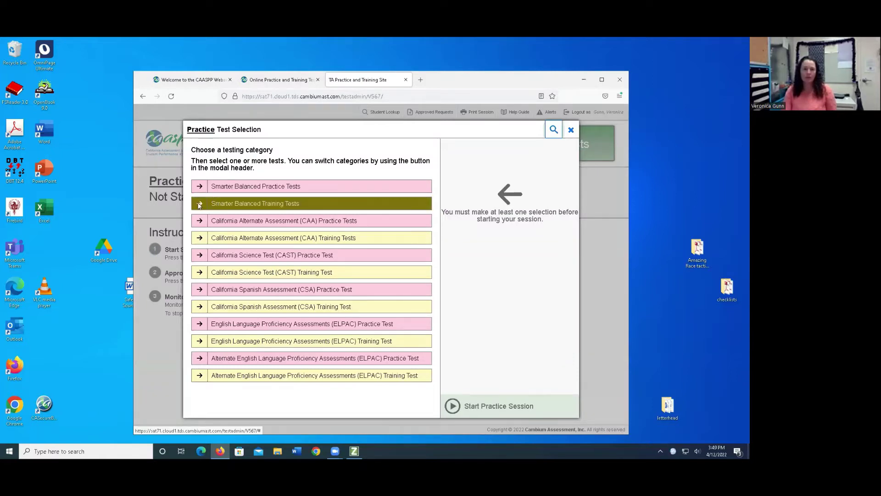
Select Grades 6-8 Math Training Test under Smarter Balanced Mathematics and start the practice session.
left_click(199, 205)
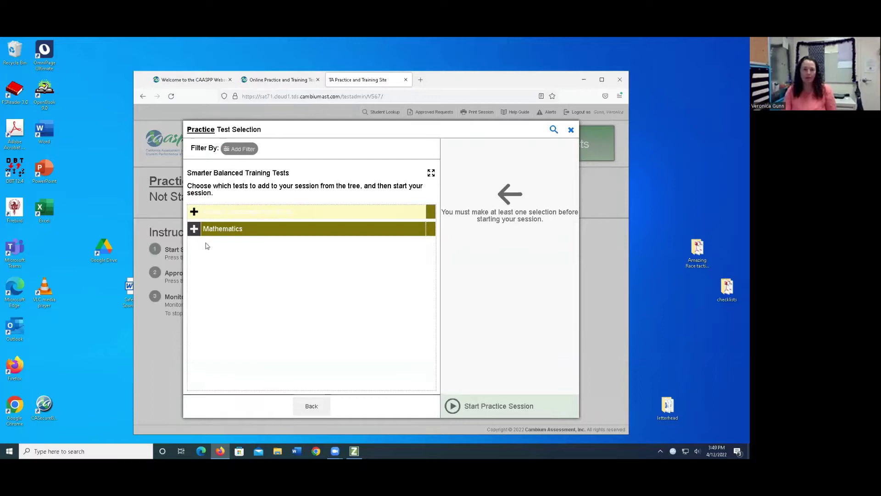
left_click(216, 229)
left_click(207, 264)
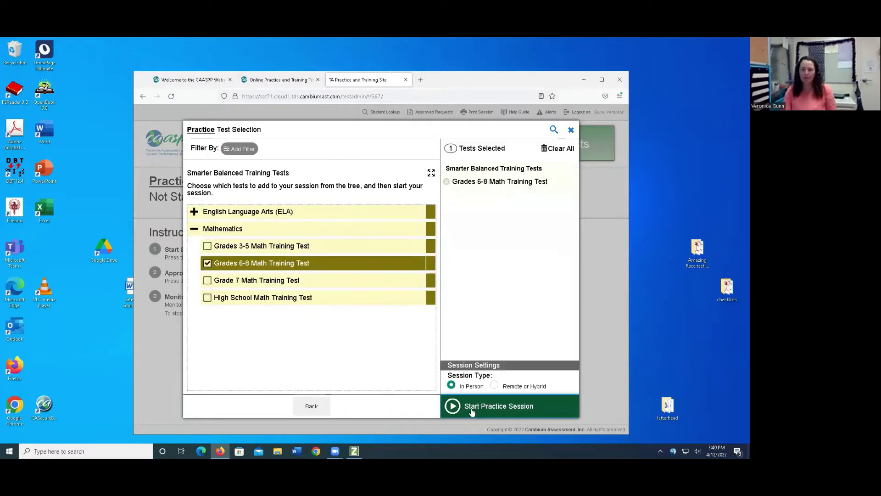
left_click(497, 412)
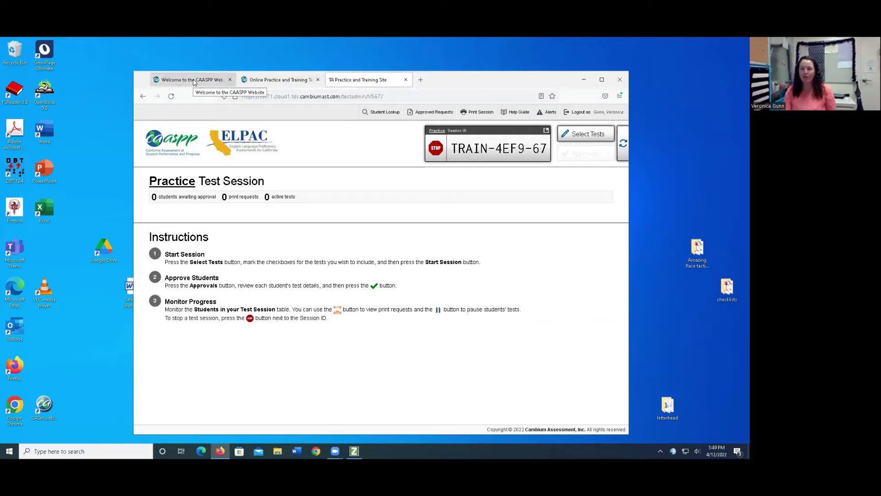
Open the Student Interface sign-in with Guest Session turned off, then return to the TA tab.
left_click(194, 80)
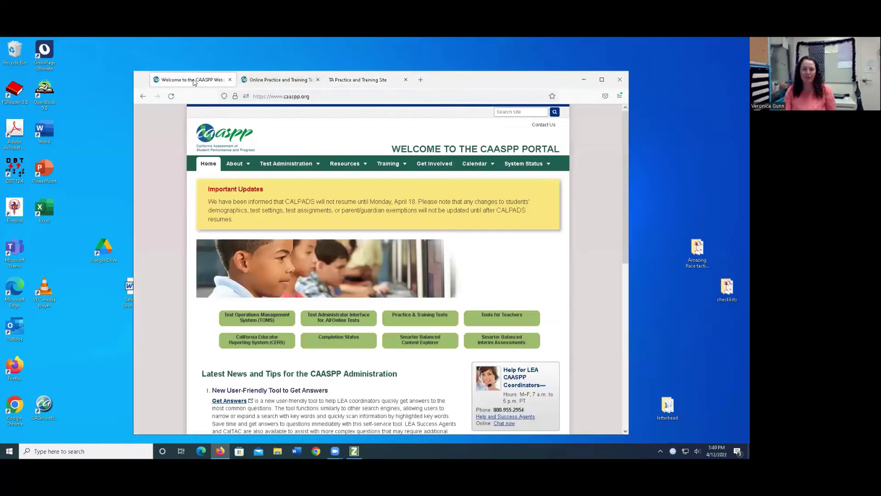
left_click(424, 320)
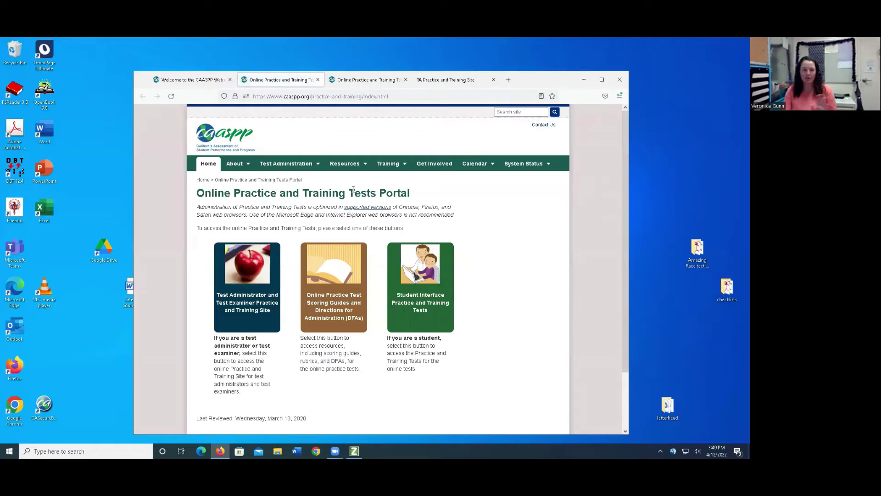
left_click(421, 270)
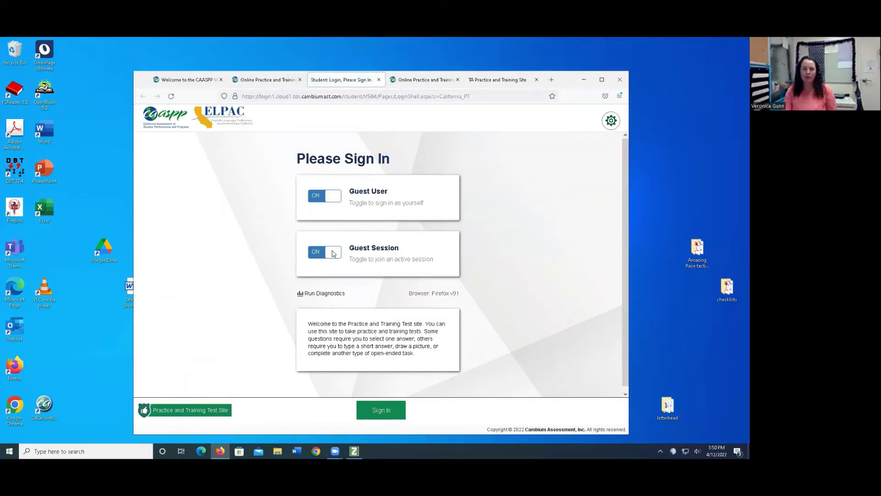
left_click(333, 253)
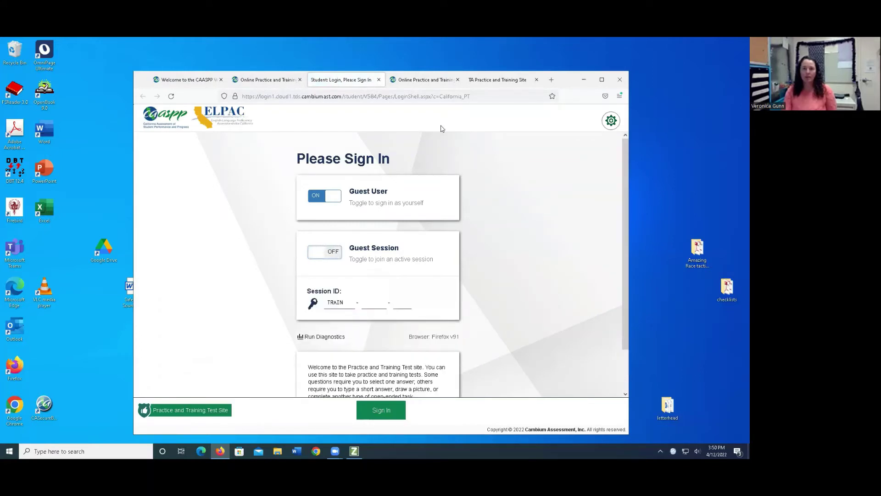
left_click(488, 82)
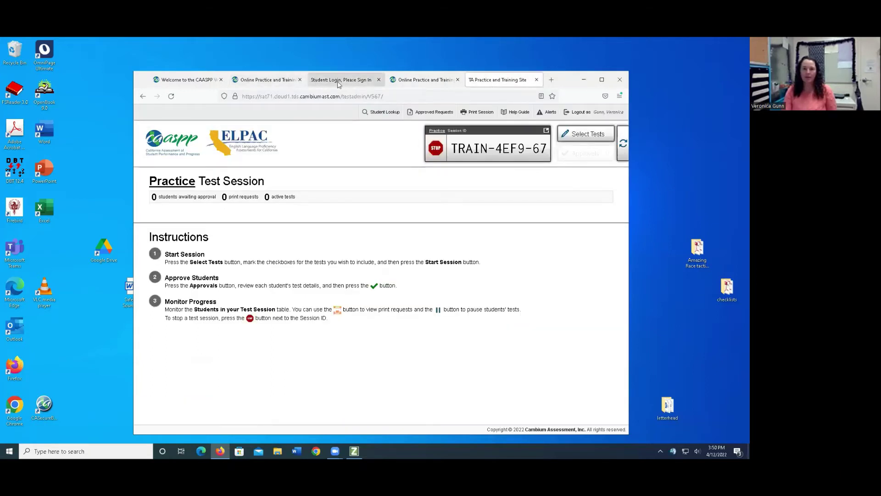
Enter session ID parts 4EF9 and 67 on the student page and sign in.
key("ctrl+shift+Tab")
left_click(370, 301)
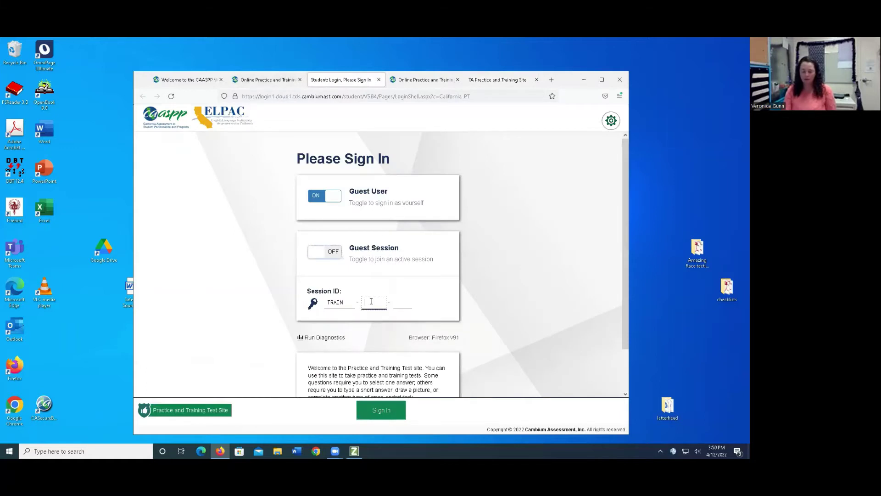
type("4EF9")
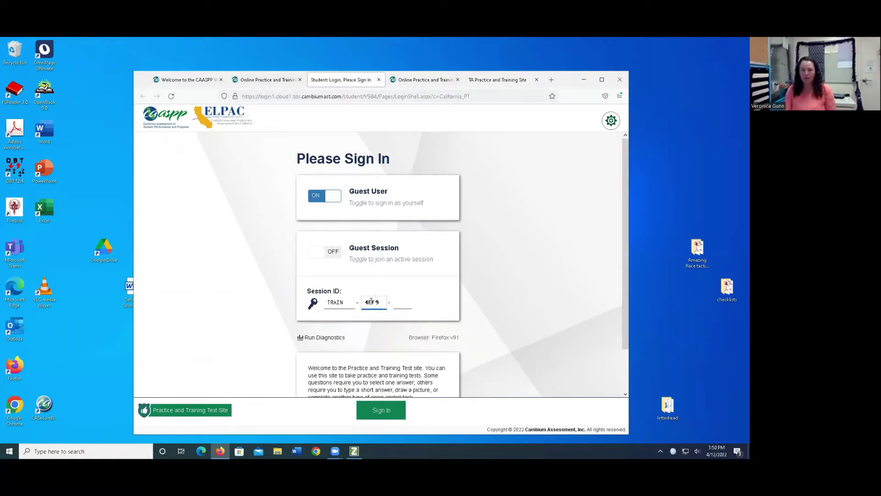
left_click(498, 80)
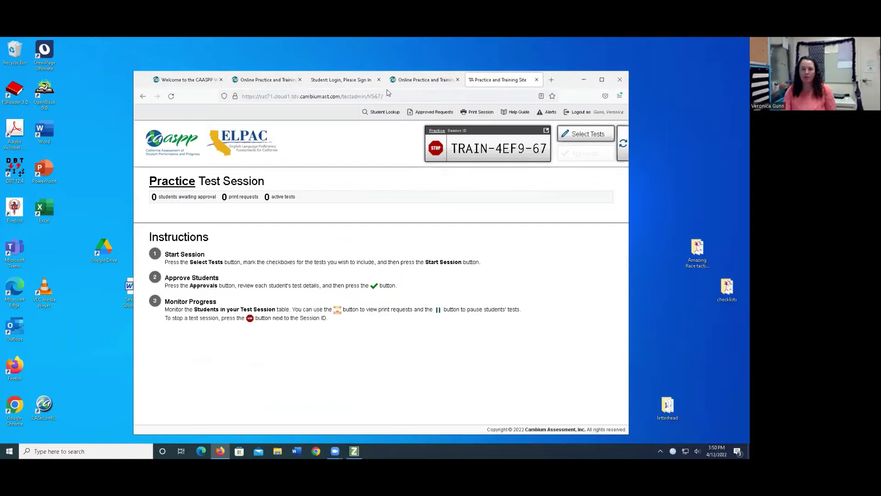
left_click(334, 82)
left_click(405, 303)
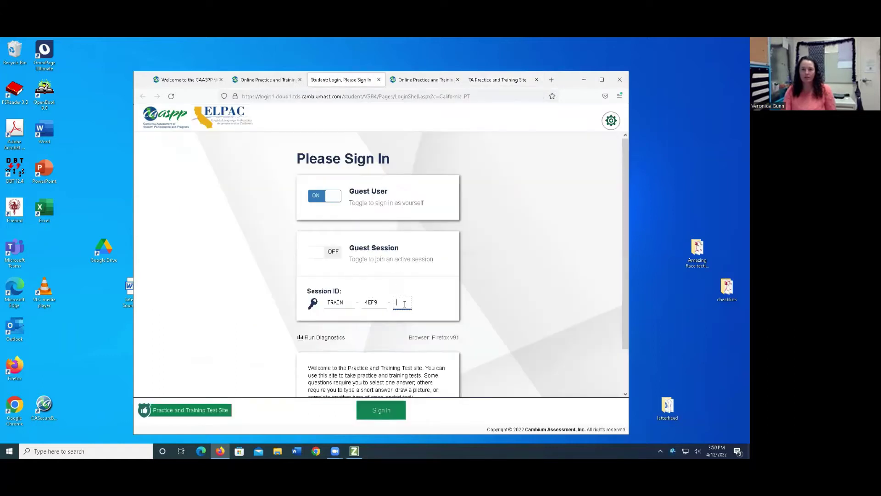
type("67")
key("Return")
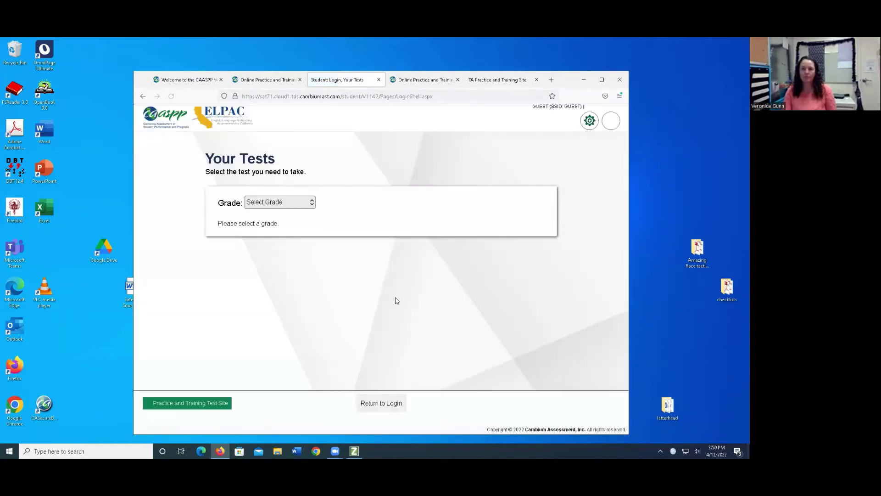
Choose Grade 6 and start the Grades 6-8 Math Training Test.
left_click(310, 202)
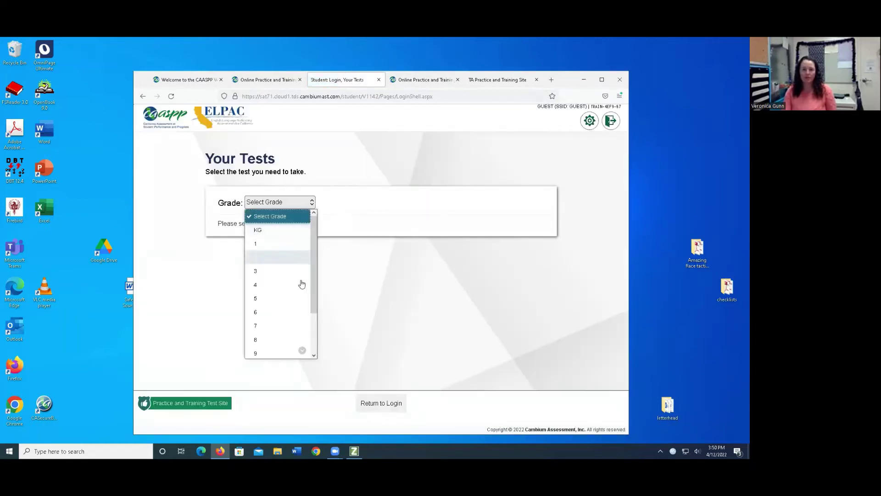
left_click(274, 312)
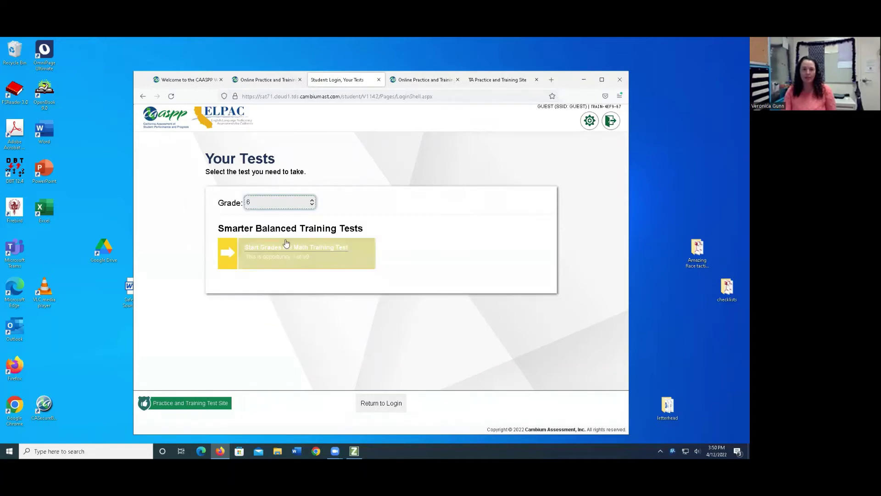
left_click(279, 257)
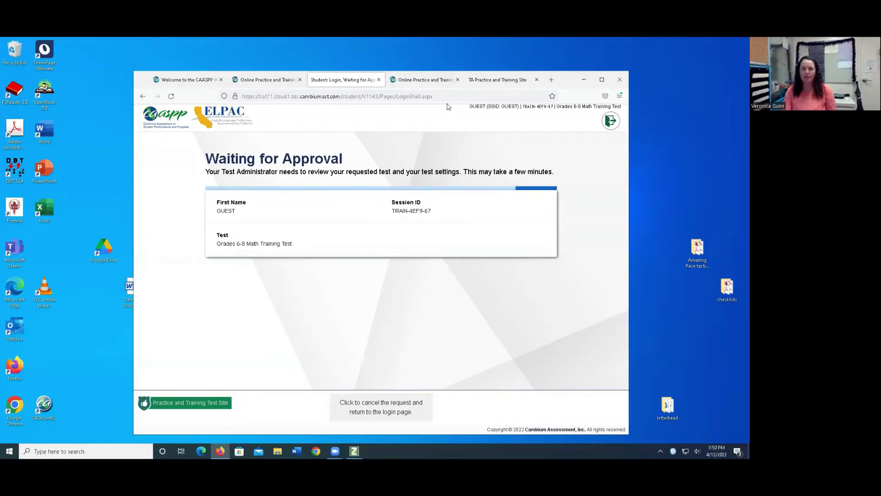
Refresh the session, open the guest's pending request settings in Approvals, and turn Permissive Mode on.
left_click(493, 81)
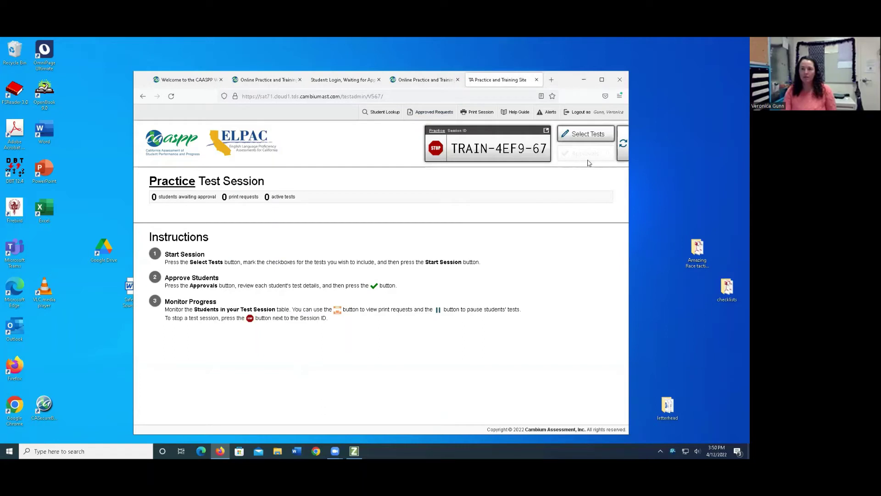
left_click(624, 148)
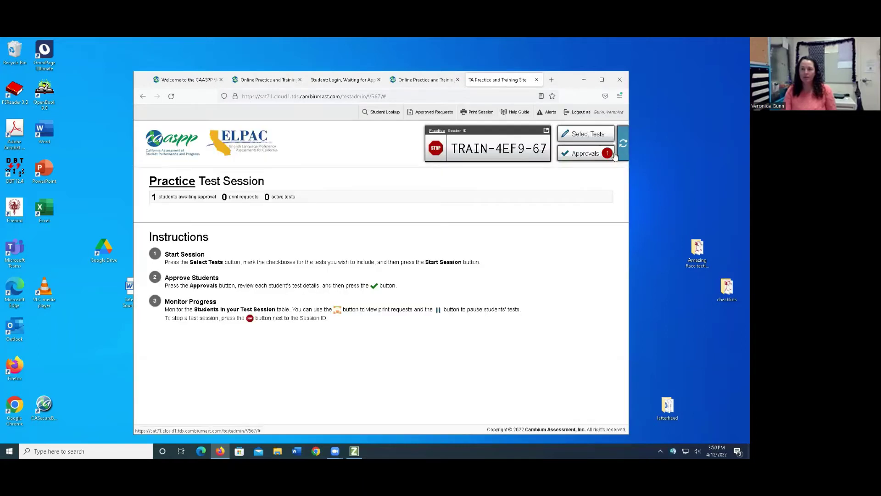
left_click(575, 156)
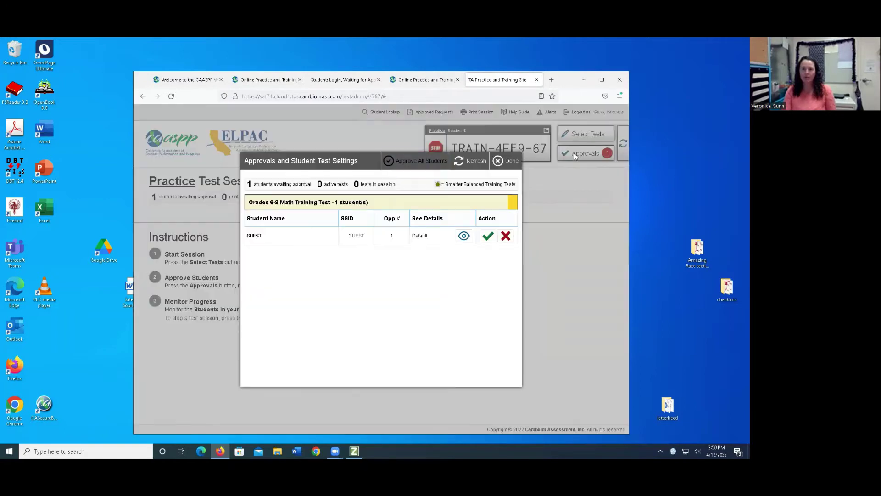
left_click(462, 237)
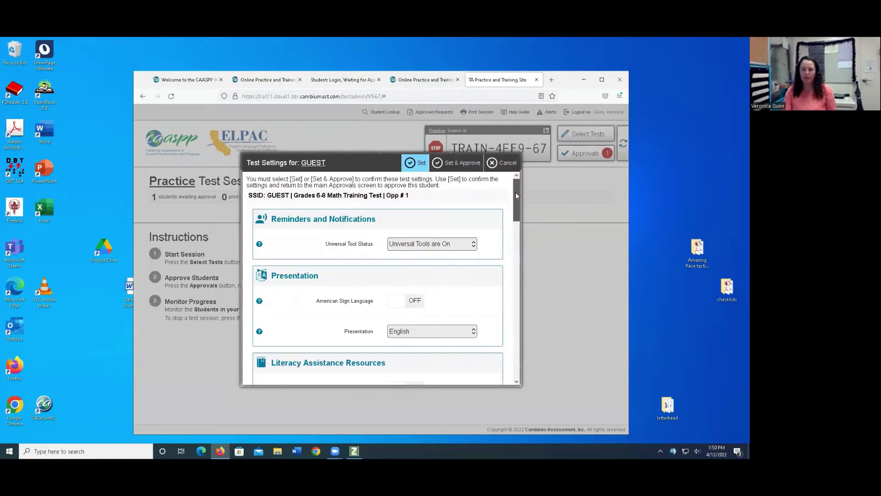
left_click_drag(516, 192, 515, 248)
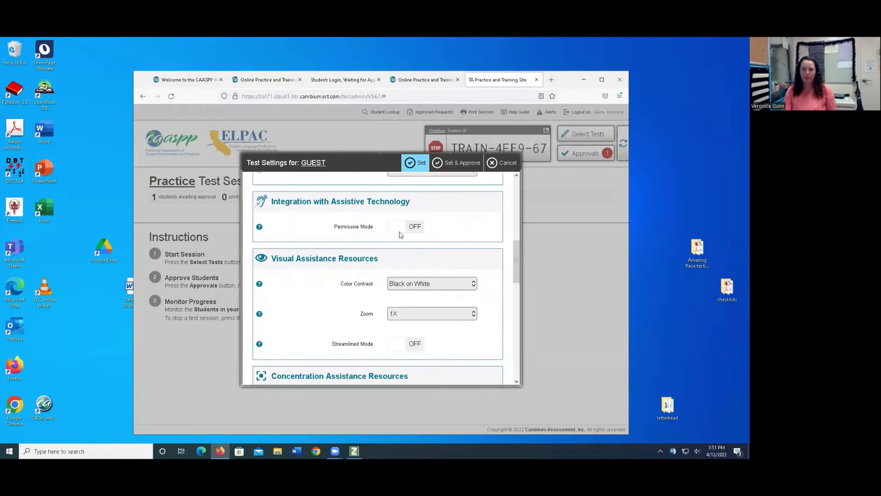
left_click(399, 231)
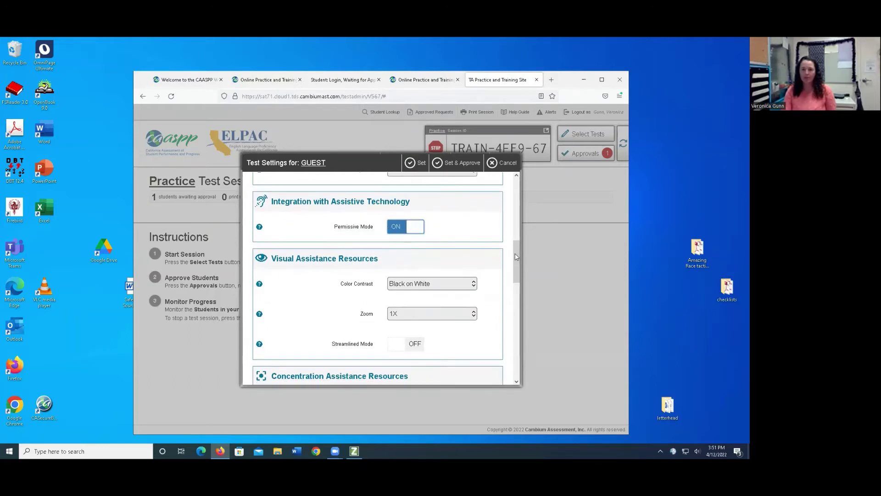
left_click_drag(516, 256, 513, 268)
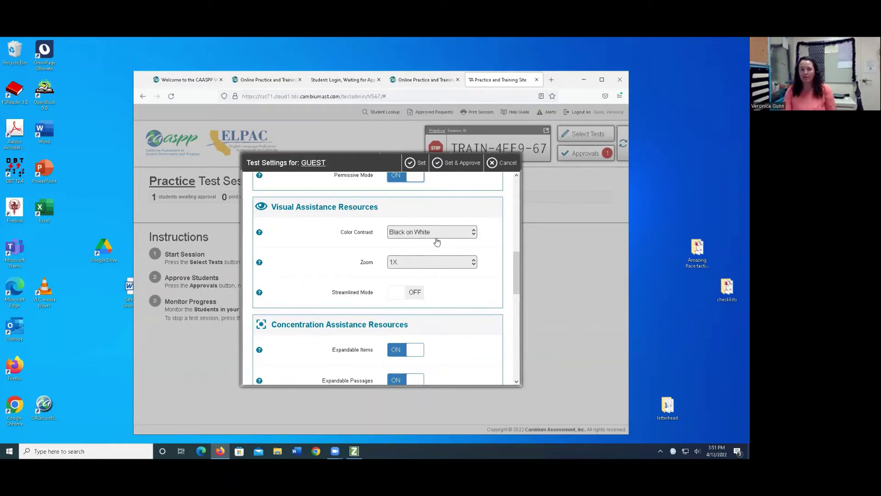
Set zoom to 1.75X, turn Streamlined Mode on, and Set & Approve the guest.
left_click(472, 264)
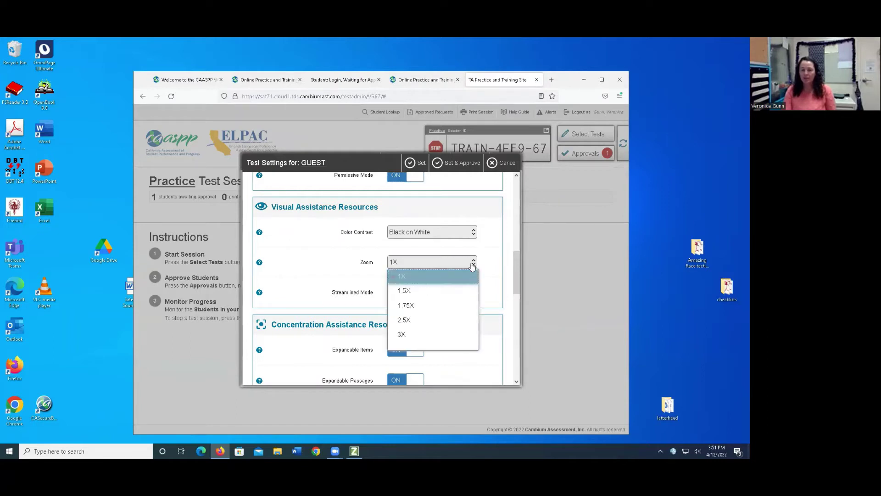
left_click(457, 306)
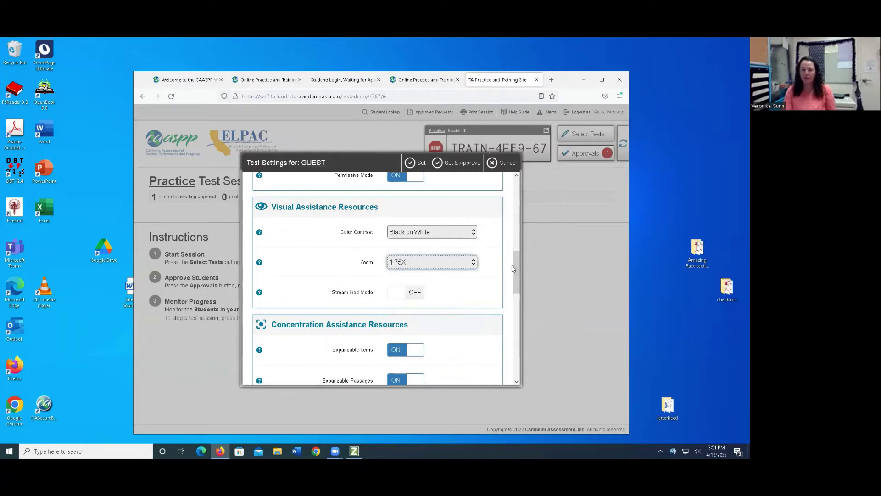
left_click_drag(516, 271, 517, 286)
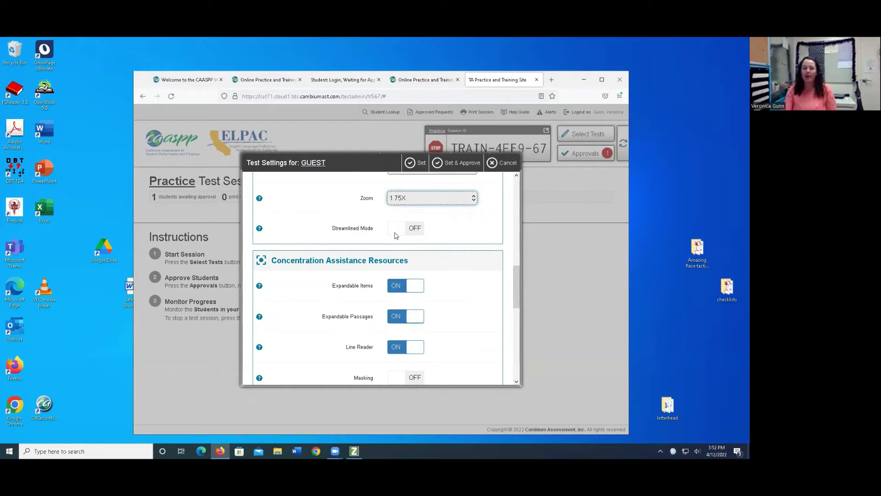
left_click(395, 235)
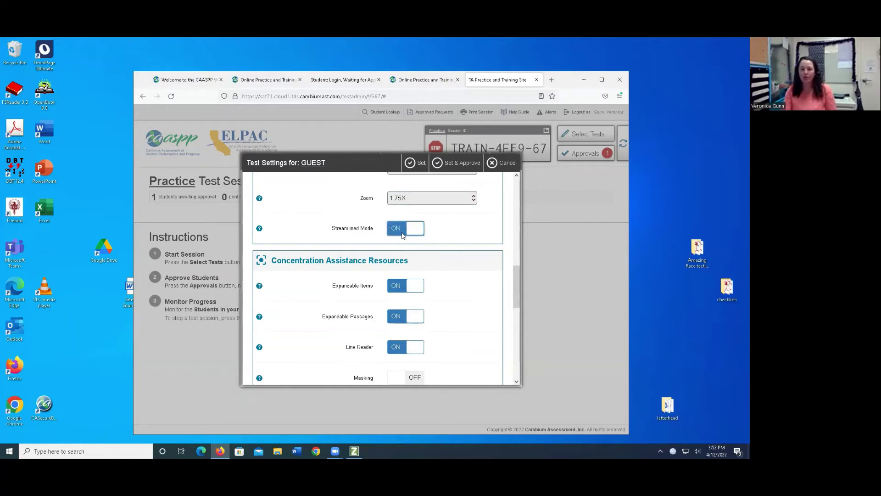
left_click_drag(519, 273, 513, 349)
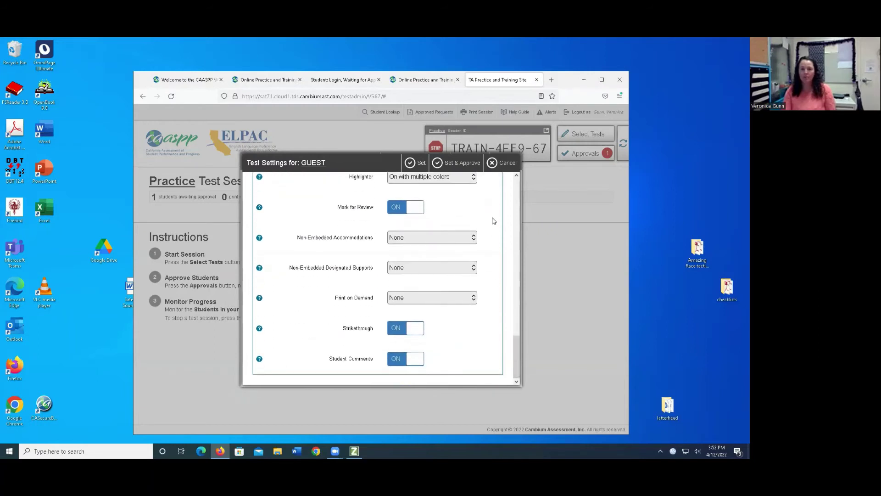
left_click(456, 165)
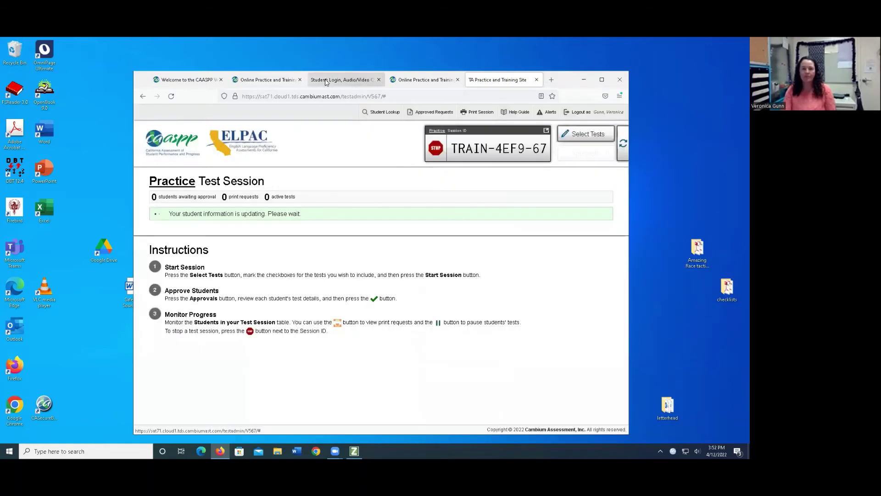
On the student tab, play the sample sound and video and confirm 'I could play the sound and video'.
left_click(326, 80)
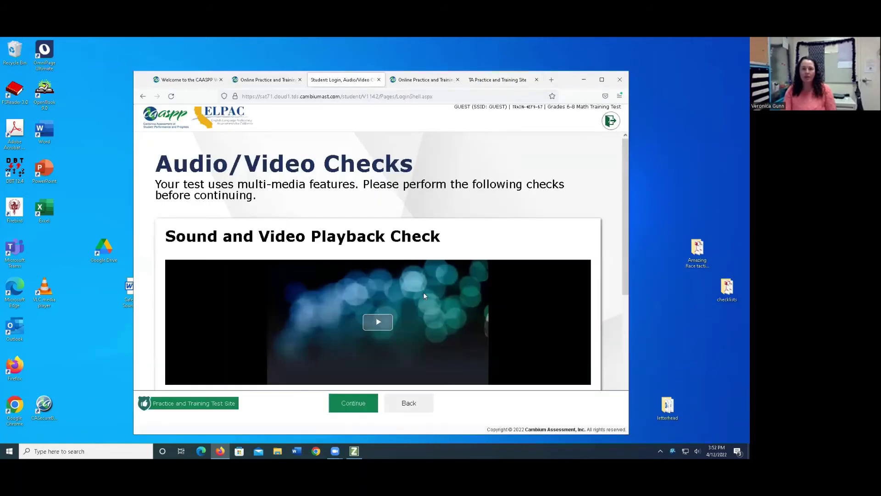
scroll(394, 280, "down", 1)
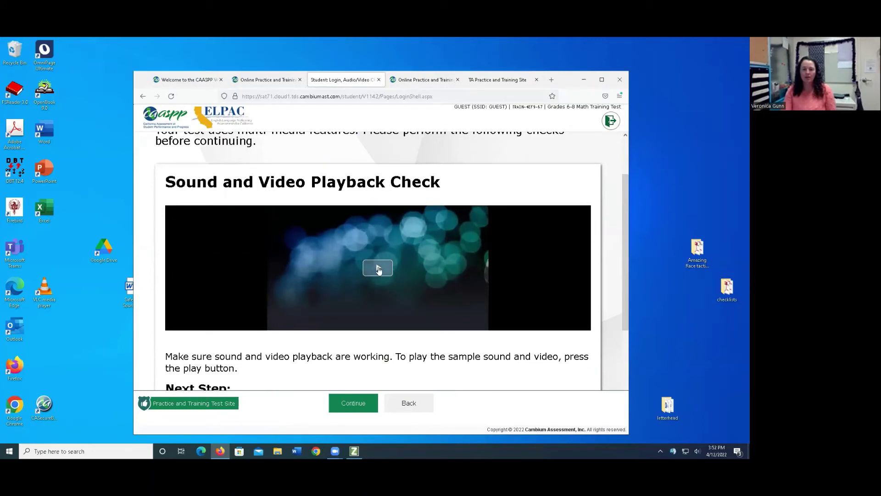
left_click(378, 269)
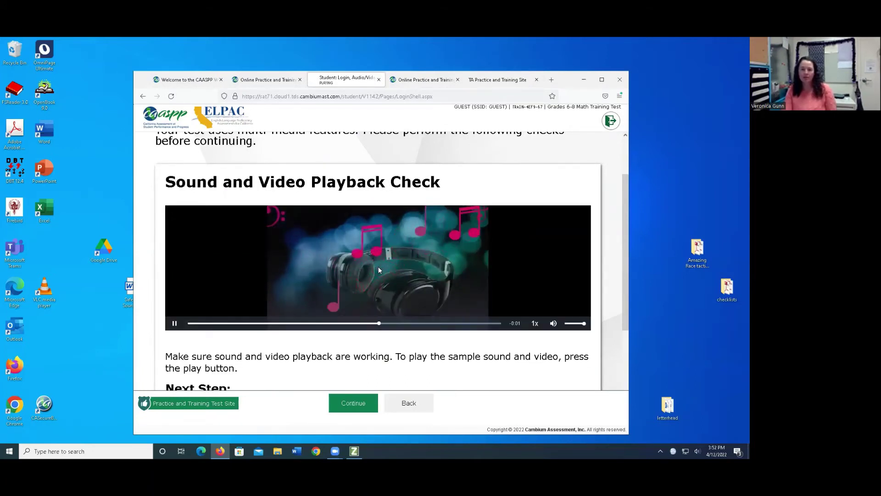
scroll(378, 296, "down", 1)
scroll(378, 296, "down", 1)
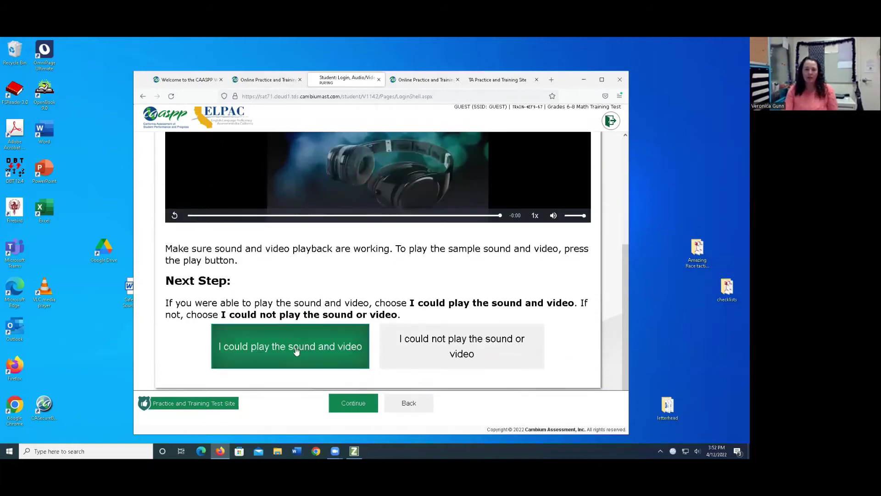
left_click(293, 353)
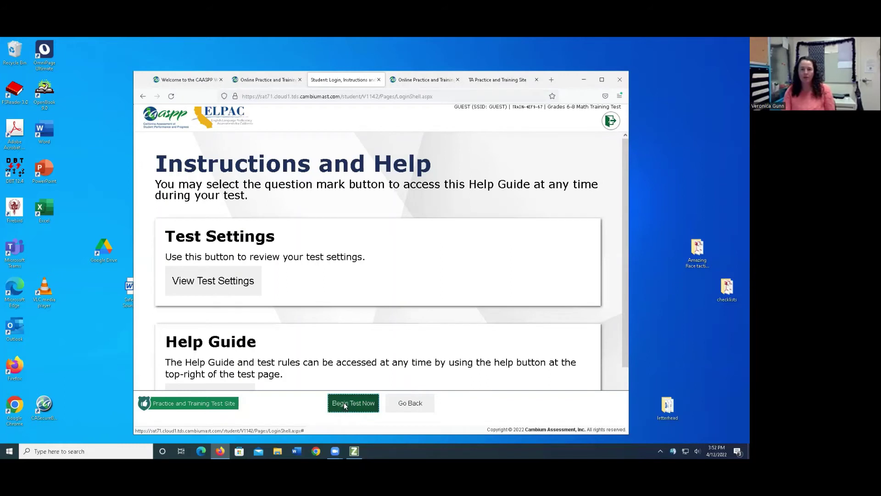
Begin the Grades 6-8 Math Training Test, try zooming question 1, then answer −2x + 12 and advance.
left_click(344, 404)
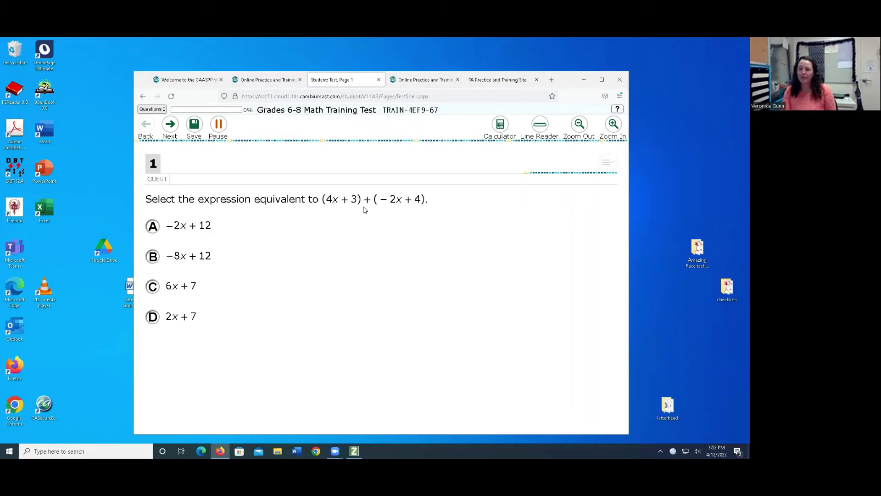
left_click(579, 126)
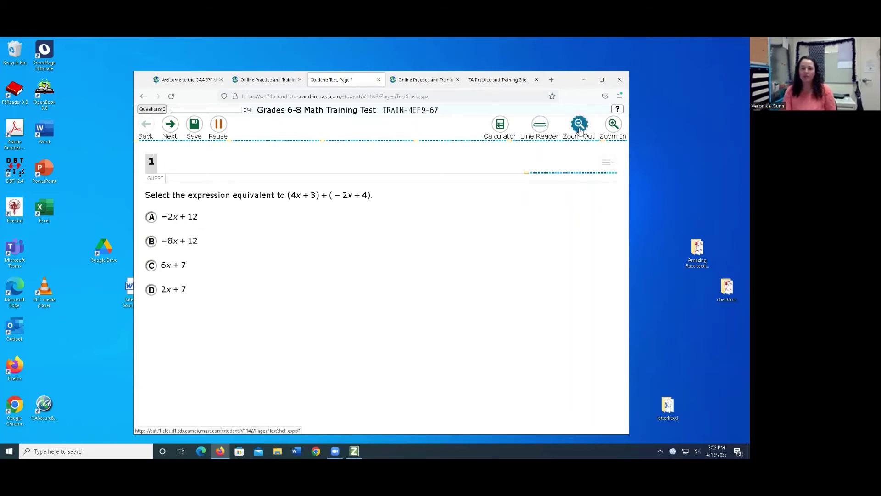
left_click(610, 128)
left_click(610, 128)
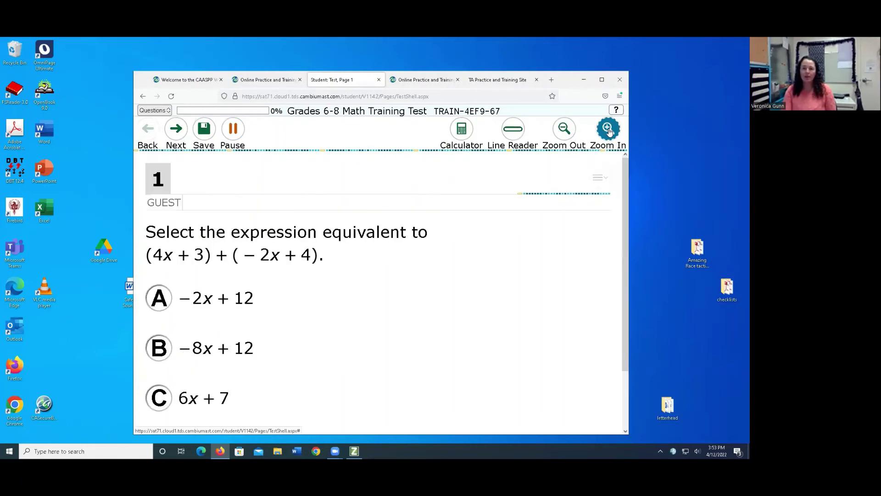
left_click(564, 131)
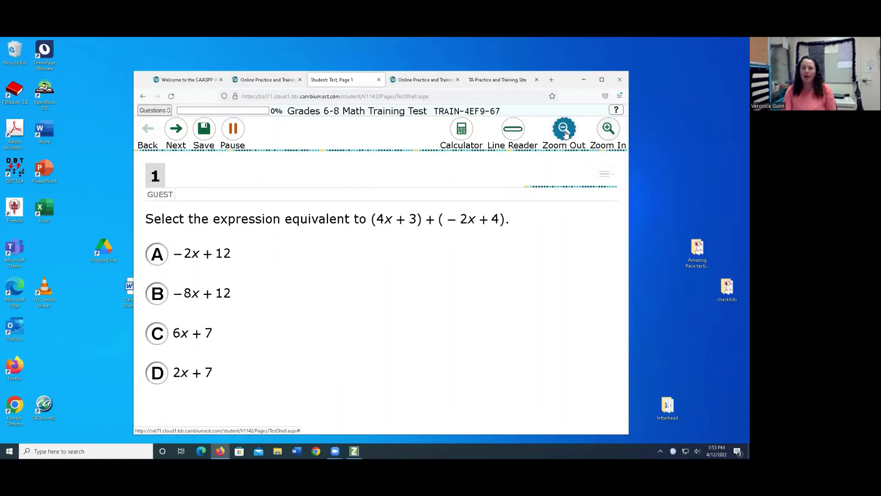
left_click(565, 132)
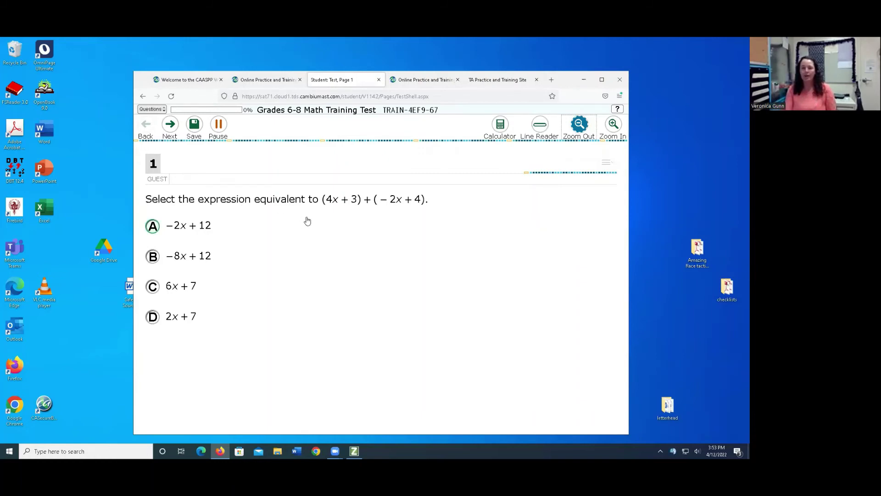
left_click(153, 231)
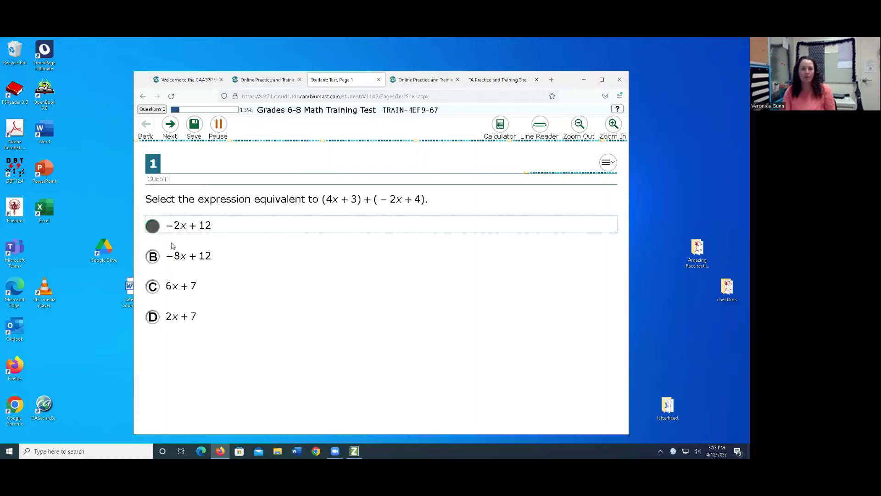
left_click(170, 126)
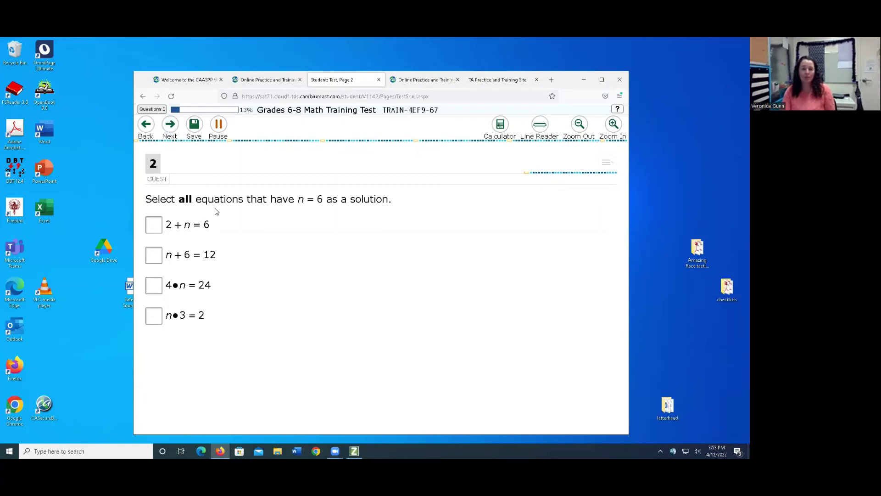
Maximize and restore the browser window, then zoom question 2 to its largest size.
left_click(602, 80)
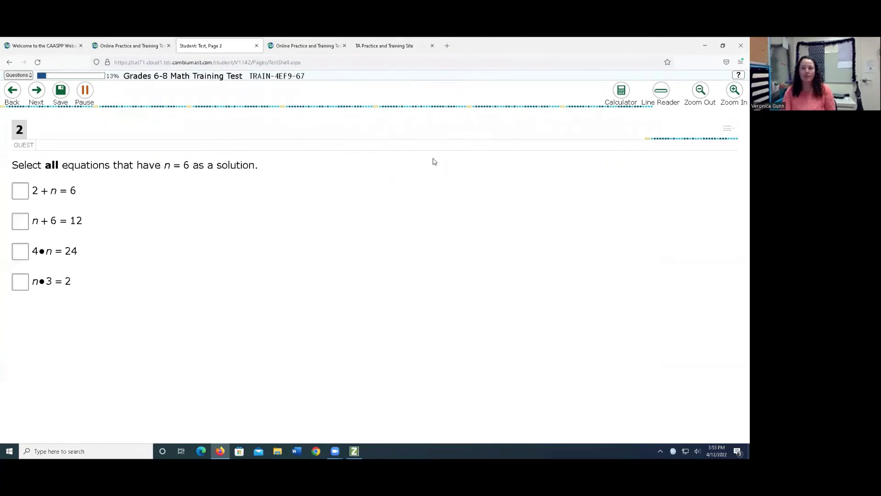
left_click(723, 45)
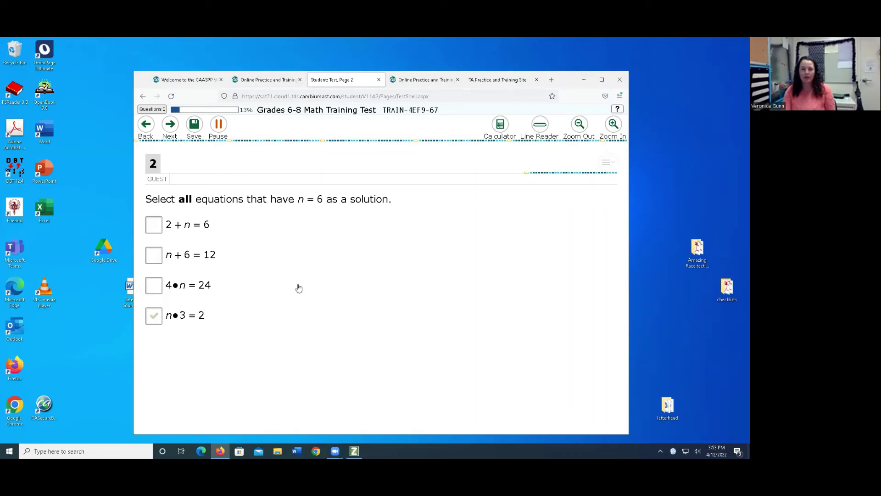
left_click(613, 123)
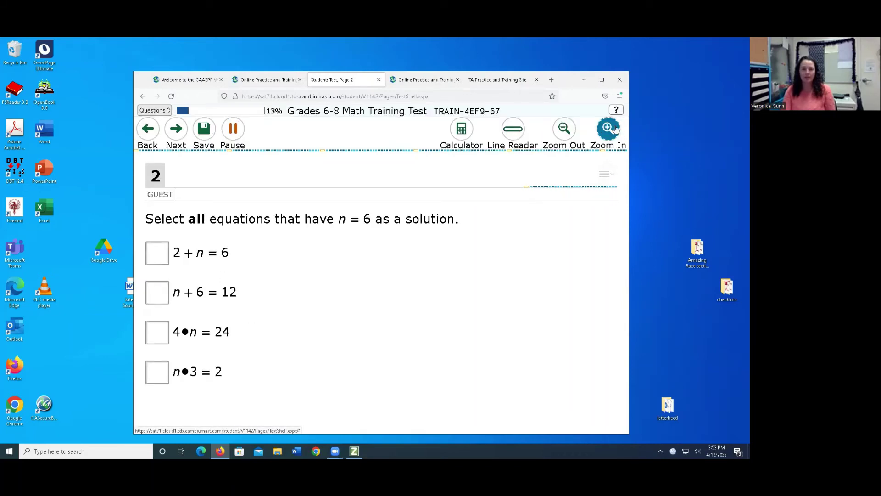
left_click(613, 132)
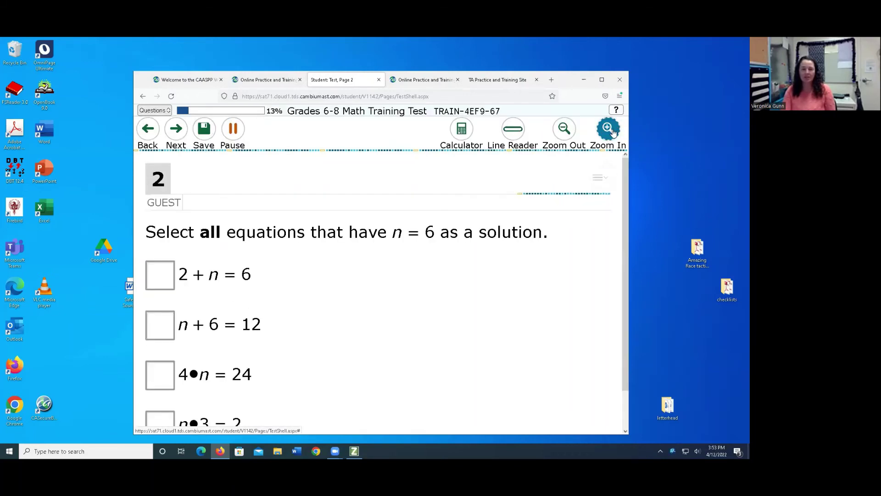
left_click(613, 131)
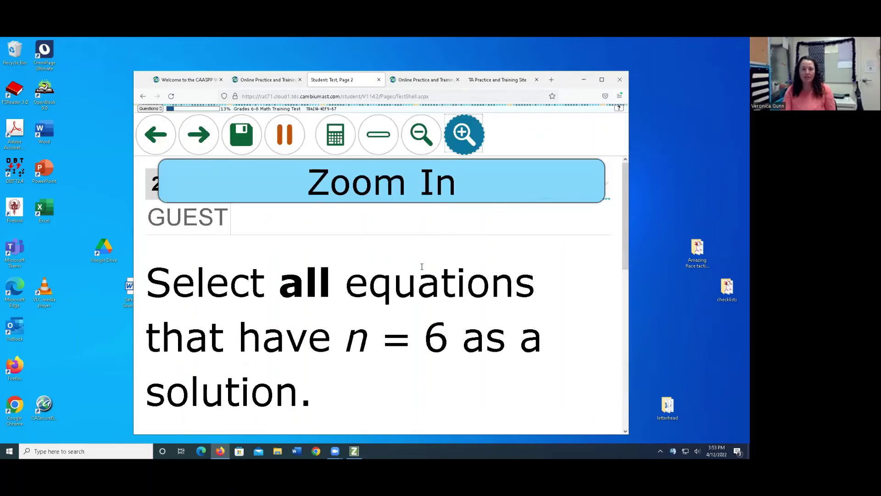
scroll(421, 269, "down", 3)
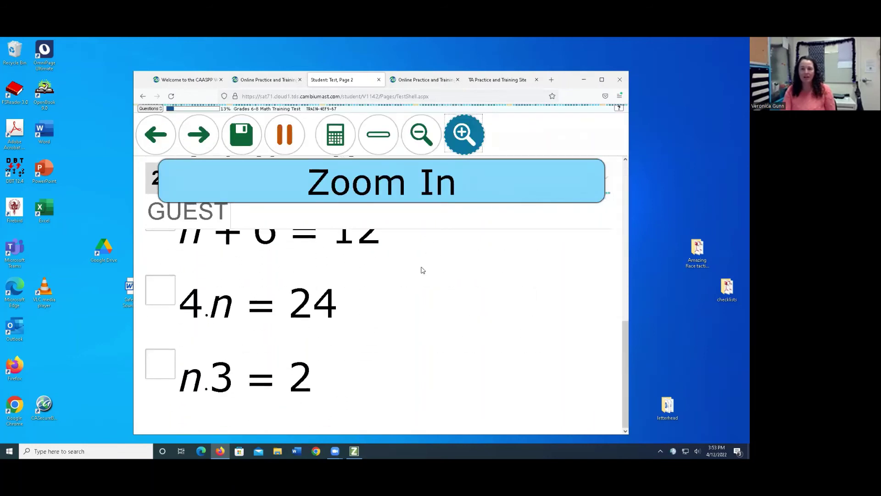
Check and uncheck 4•n = 24, then zoom question 2 back out twice.
left_click(291, 310)
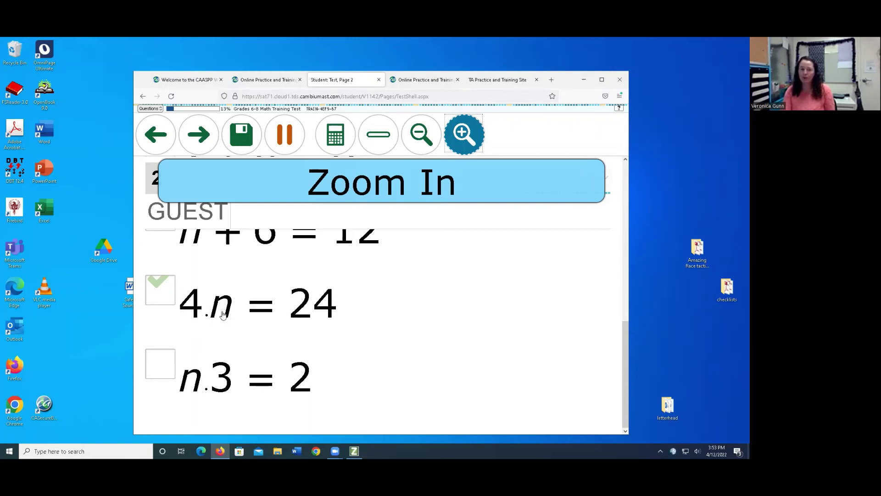
left_click(255, 333)
left_click(421, 133)
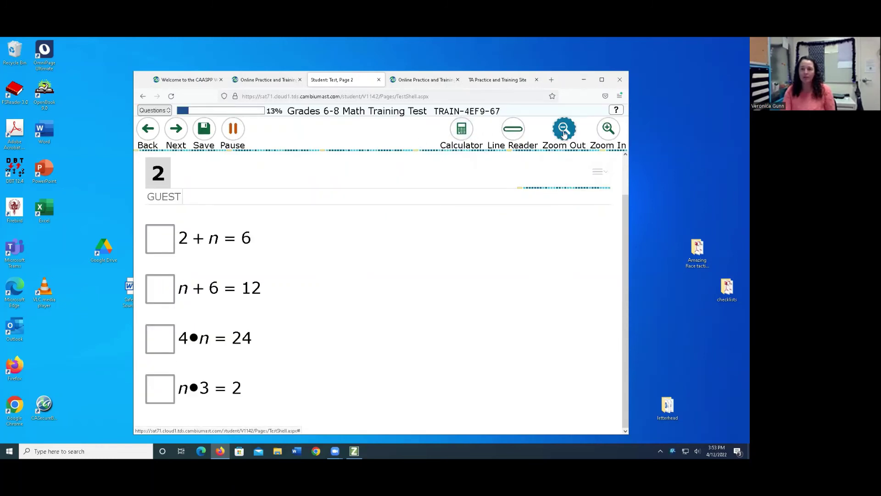
left_click(563, 133)
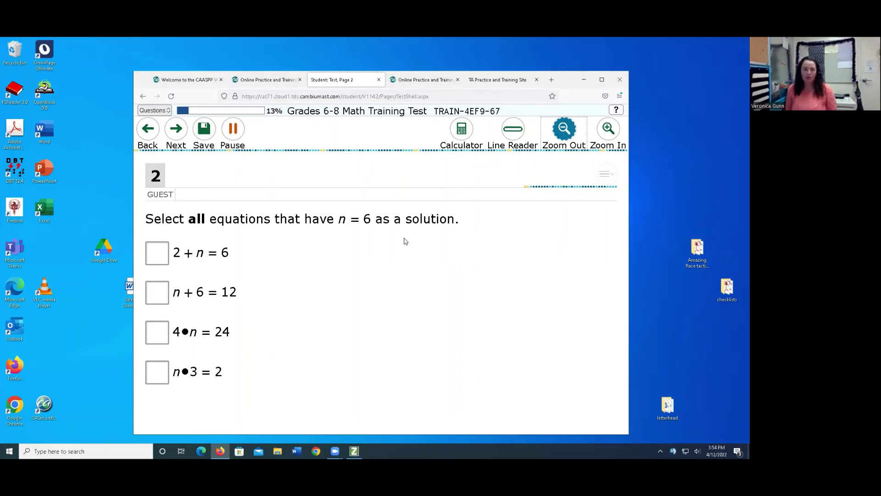
Leave 2 + n = 6 unchecked, check only 4•n = 24, and go to the segment review page.
left_click(232, 250)
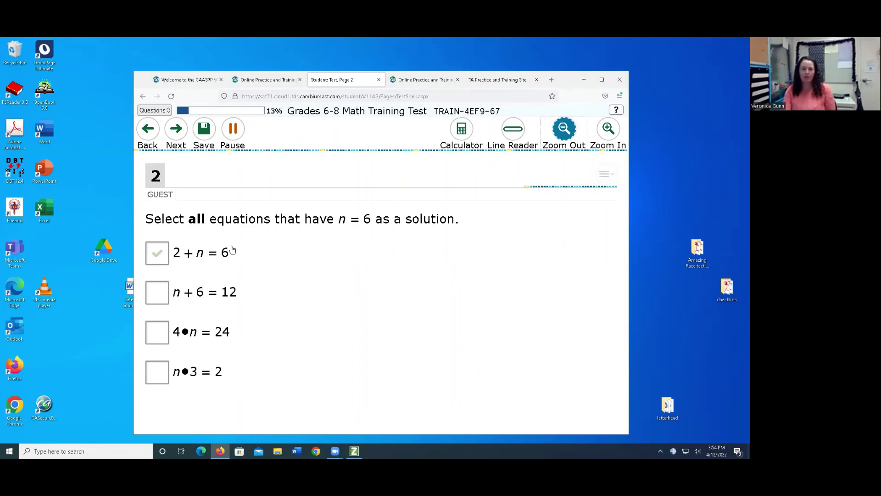
left_click(231, 250)
left_click(179, 245)
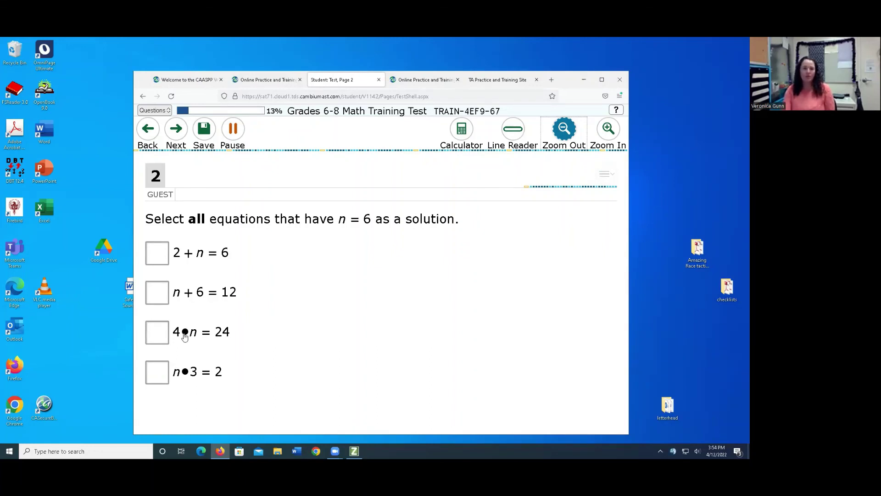
left_click(154, 338)
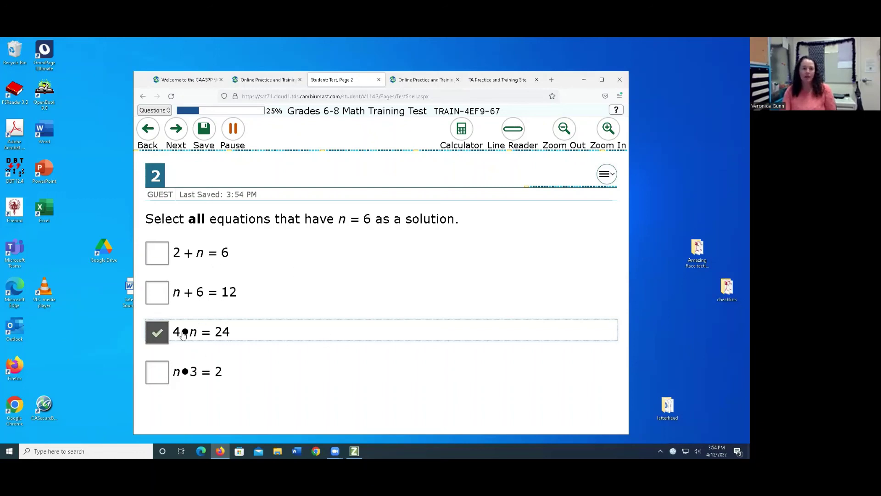
left_click(176, 130)
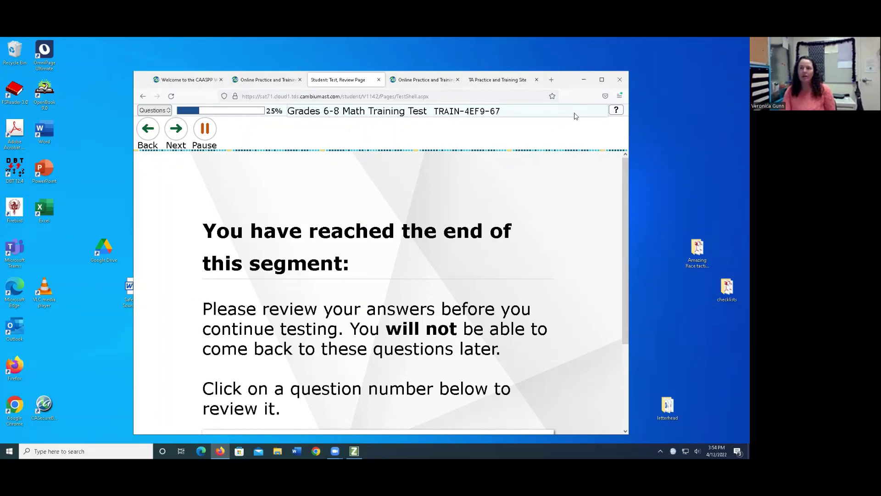
scroll(406, 252, "down", 2)
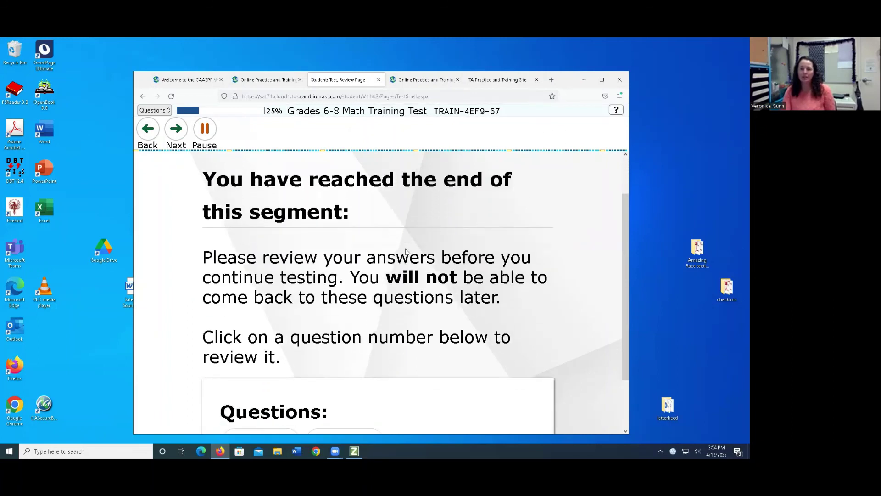
scroll(406, 251, "down", 3)
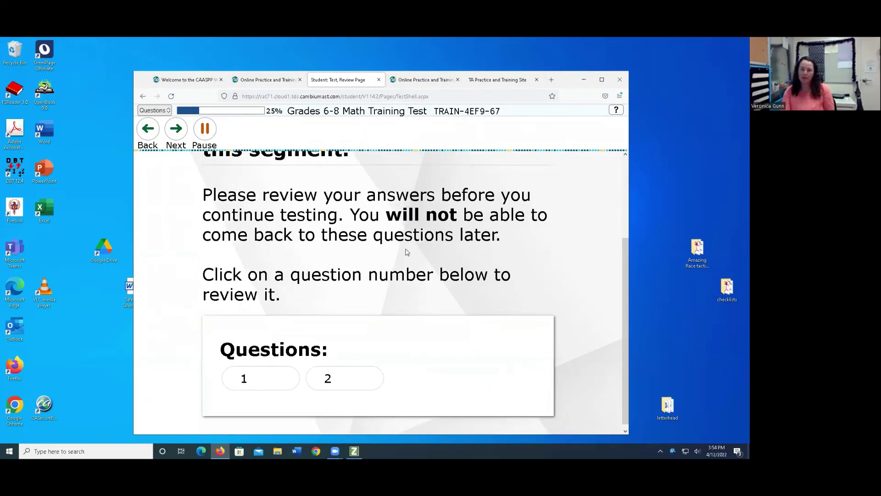